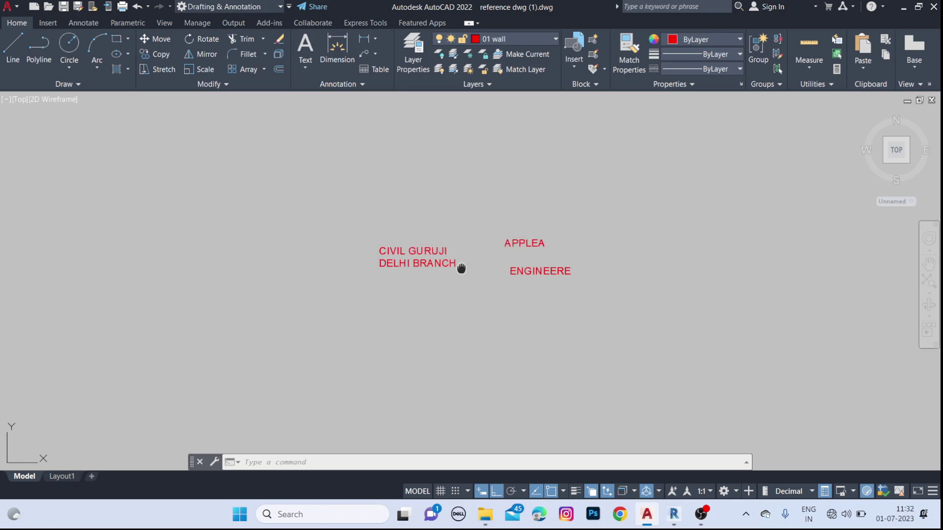
Zoom in on the red CIVIL GURUJI, DELHI BRANCH, APPLEA and ENGINEERE labels
middle_click_drag(462, 268, 485, 238)
scroll(424, 239, "up", 2)
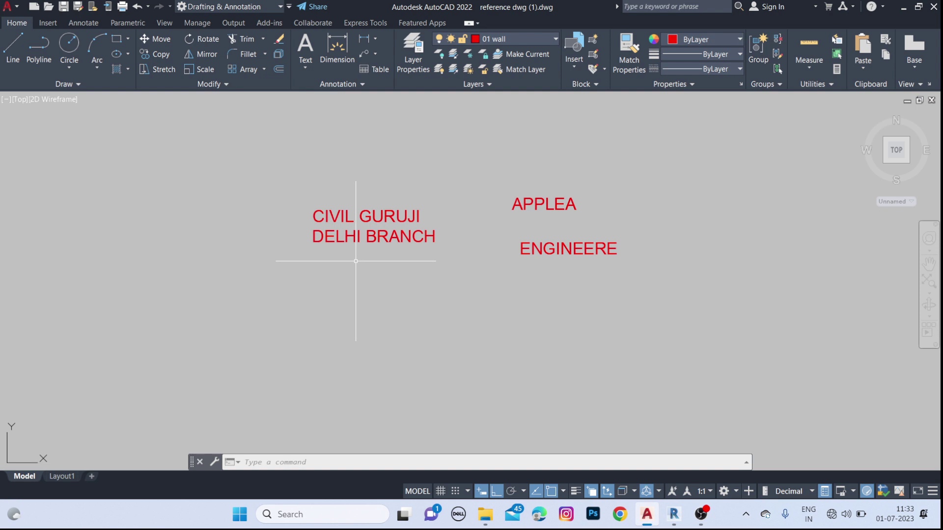
Rotate the CIVIL GURUJI / DELHI BRANCH text to 270° with TORIENT so it reads top to bottom
type("TOR")
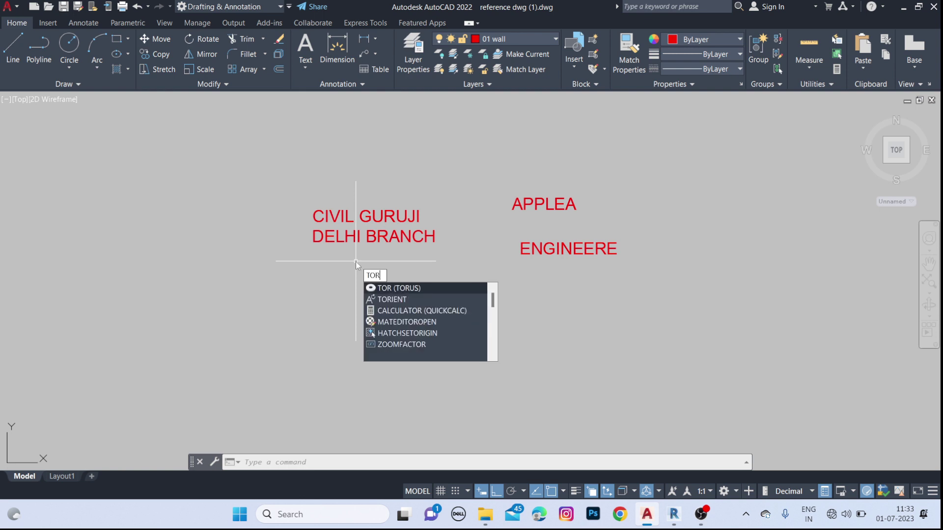
type("I")
key("Return")
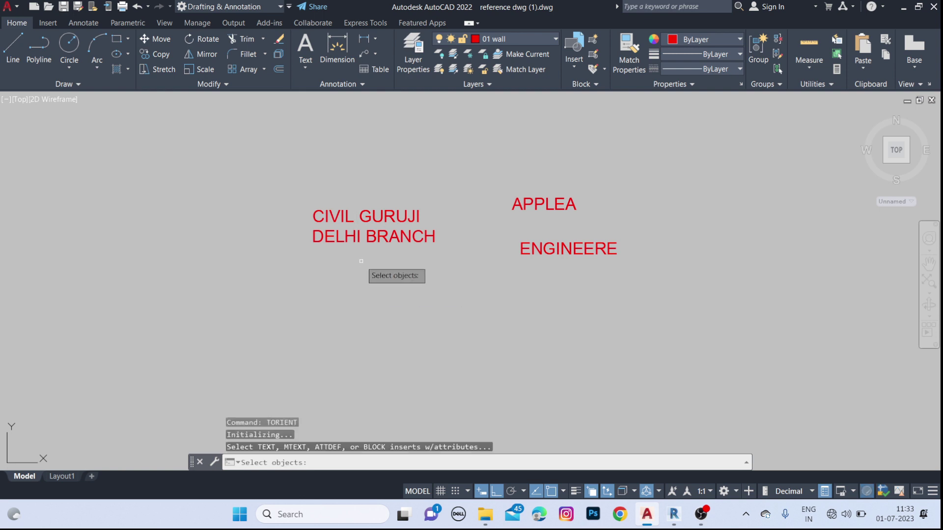
left_click(354, 231)
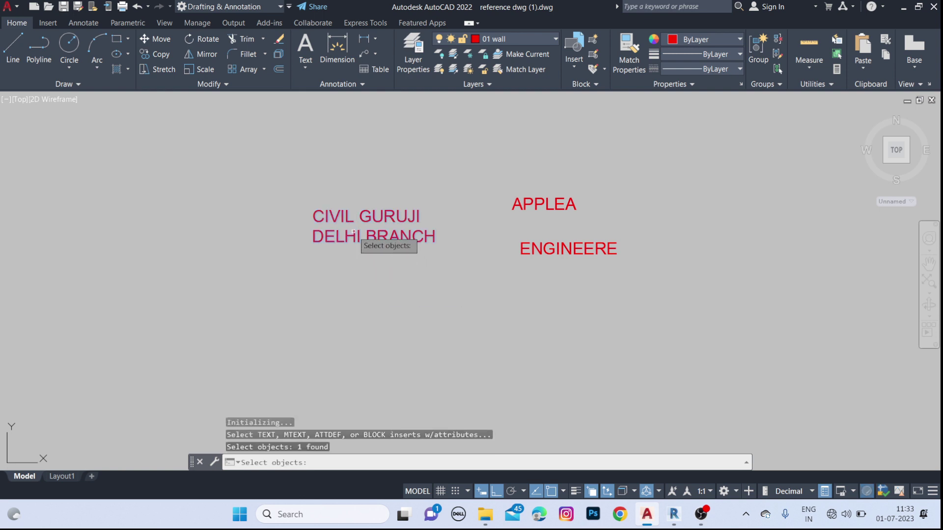
key("Return")
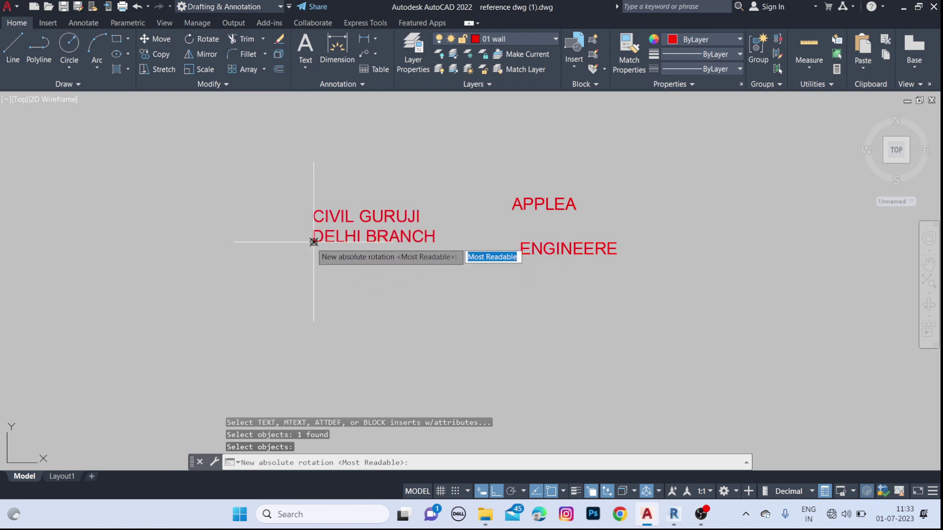
left_click(314, 242)
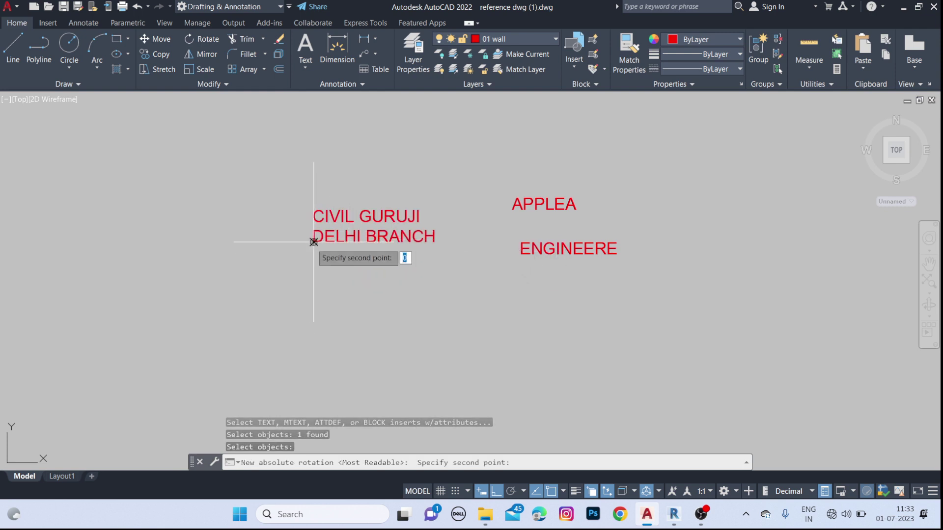
scroll(314, 241, "down", 2)
mouse_move(314, 241)
middle_mouse_down()
mouse_move(334, 265)
mouse_move(340, 238)
middle_mouse_up()
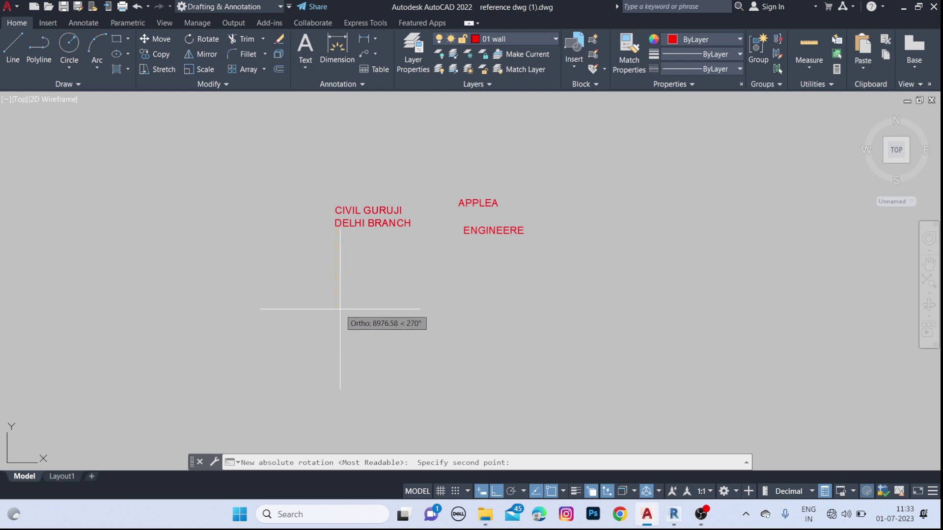
left_click(336, 315)
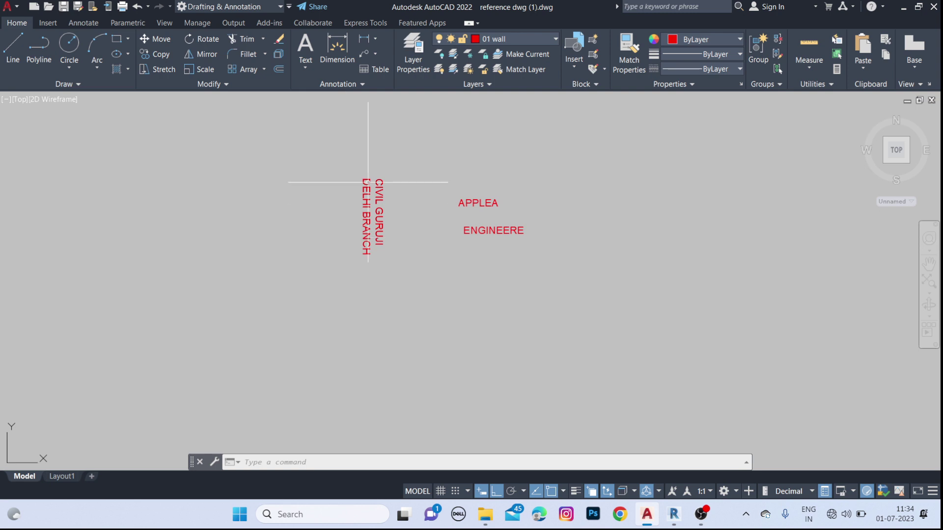
scroll(368, 182, "up", 2)
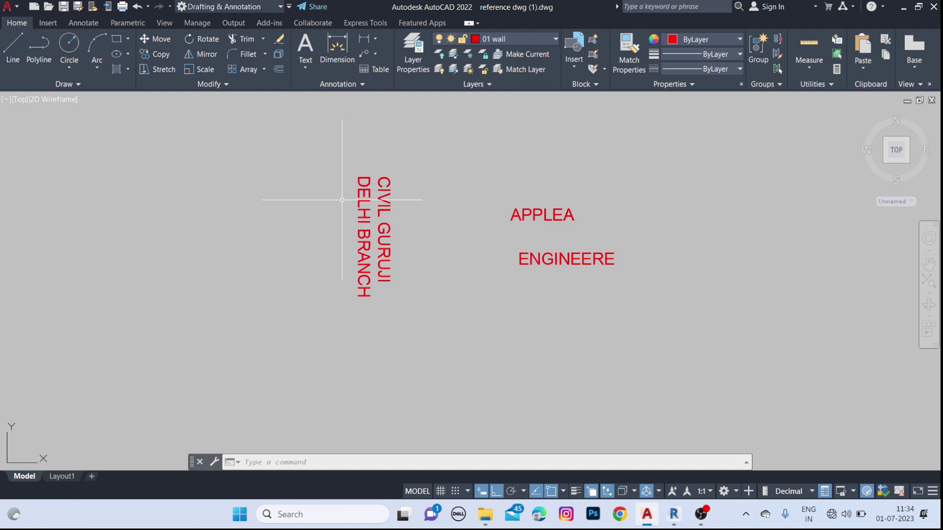
type("TO")
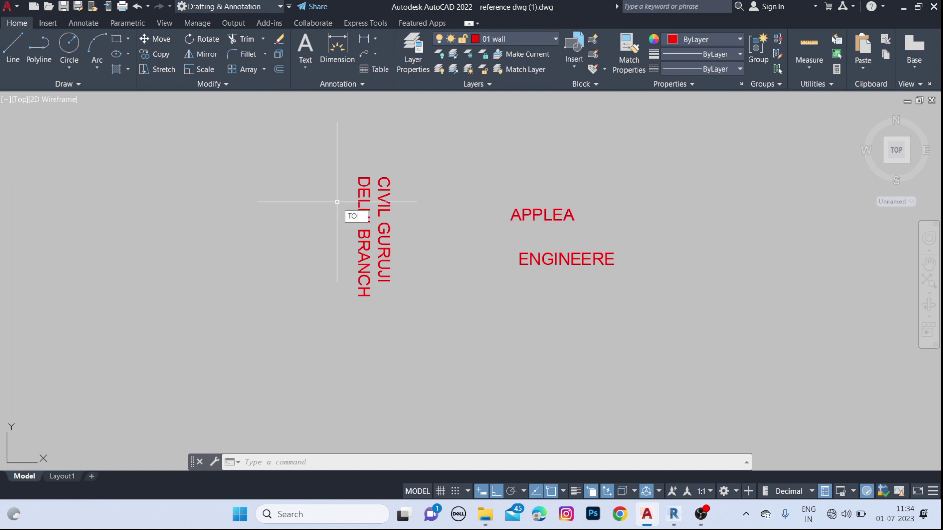
type("RI")
Reorient the CIVIL GURUJI text to a leftward 180° angle with TORIENT
key("Return")
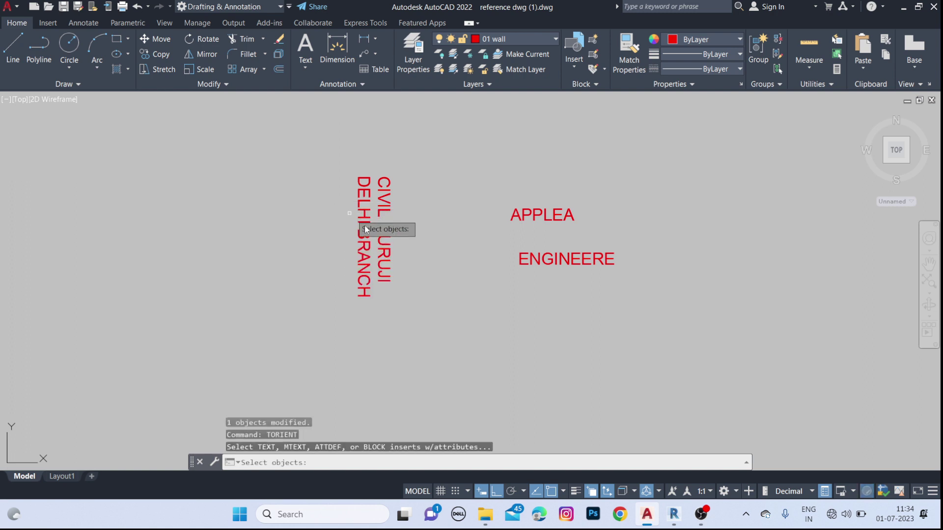
left_click(367, 234)
key("Return")
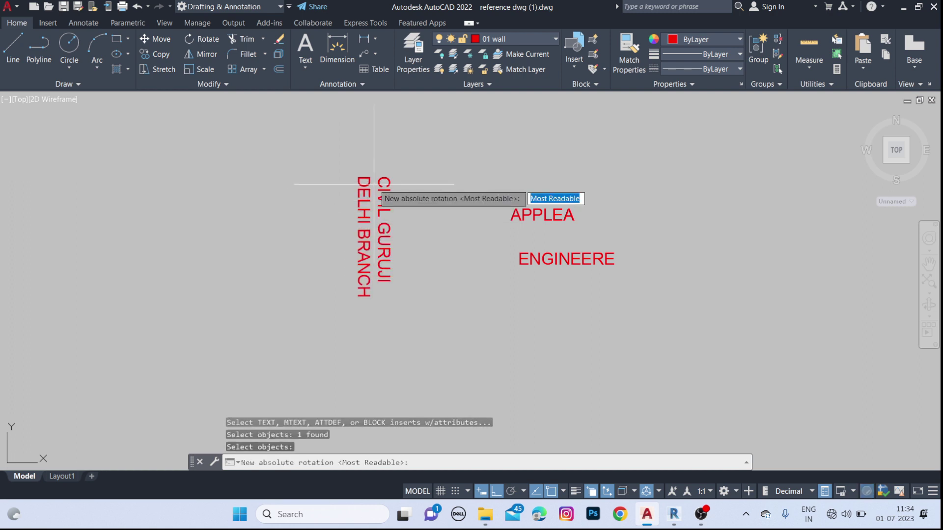
left_click(385, 177)
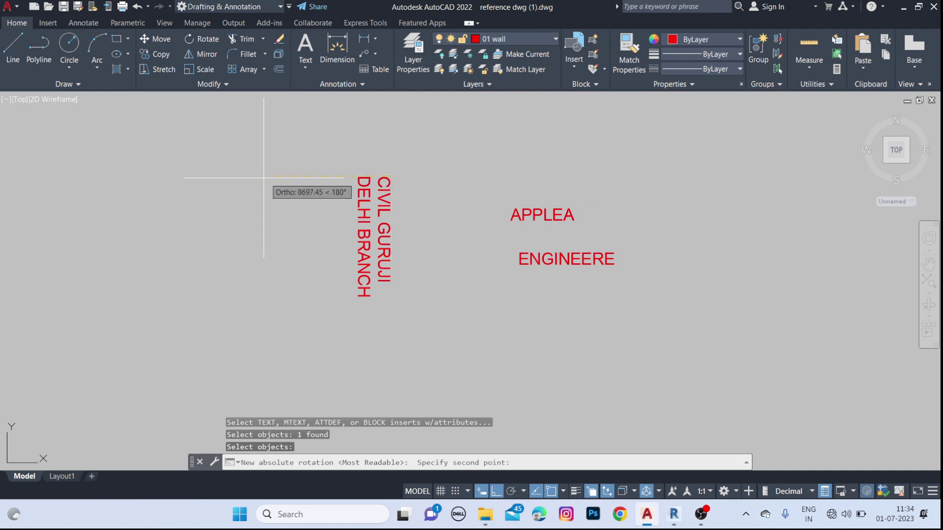
left_click(307, 178)
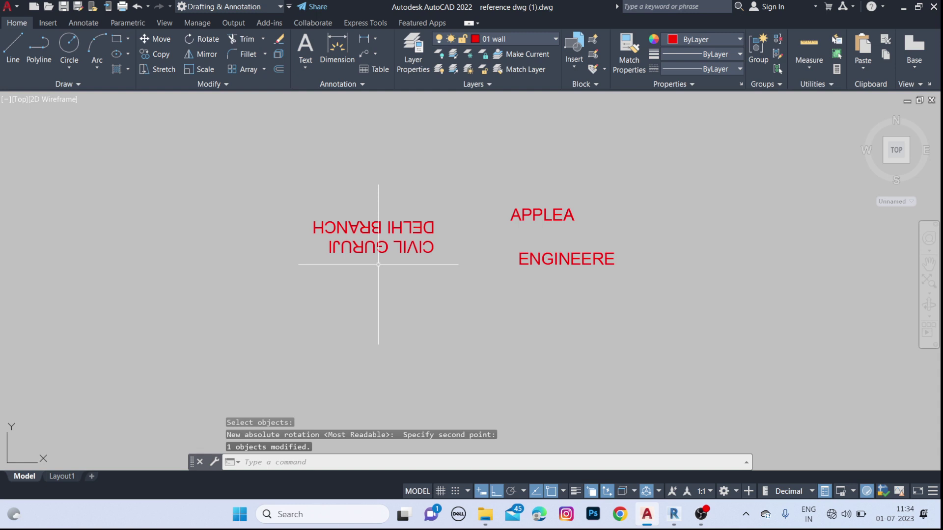
Reorient the text again to an upward 90° angle so it reads bottom to top
type("TORI")
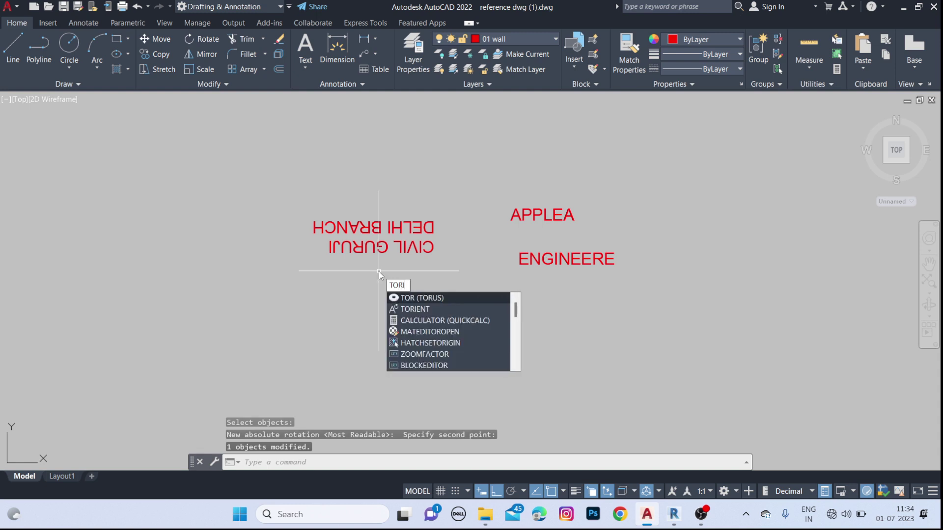
key("Return")
left_click(382, 273)
left_click(322, 209)
key("Return")
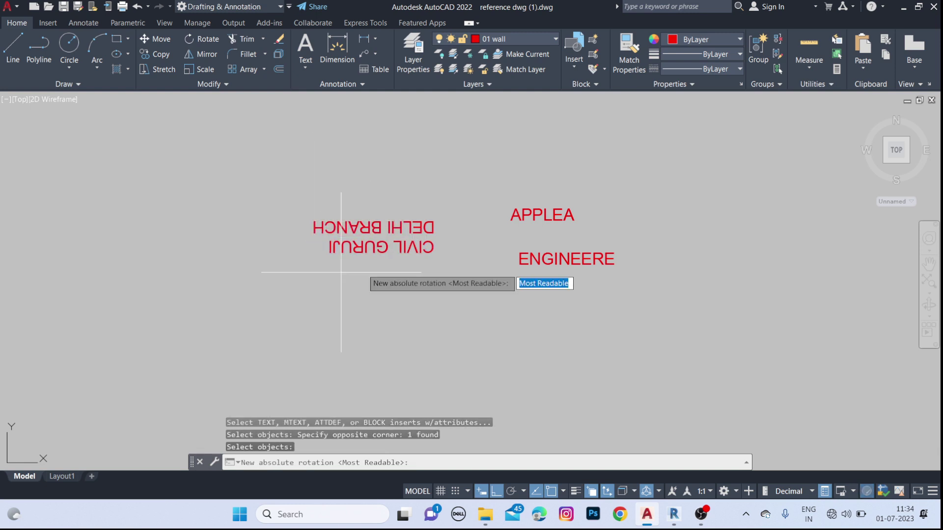
left_click(344, 264)
left_click(309, 264)
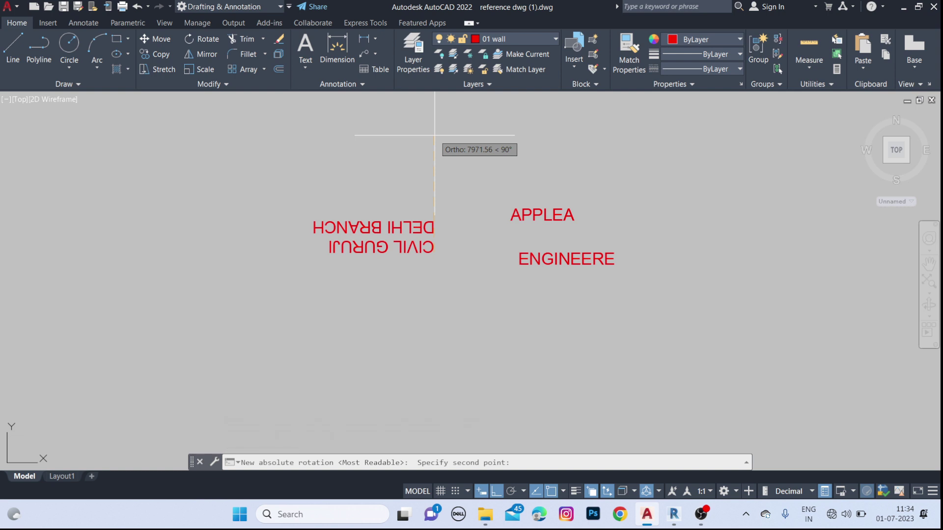
left_click(434, 135)
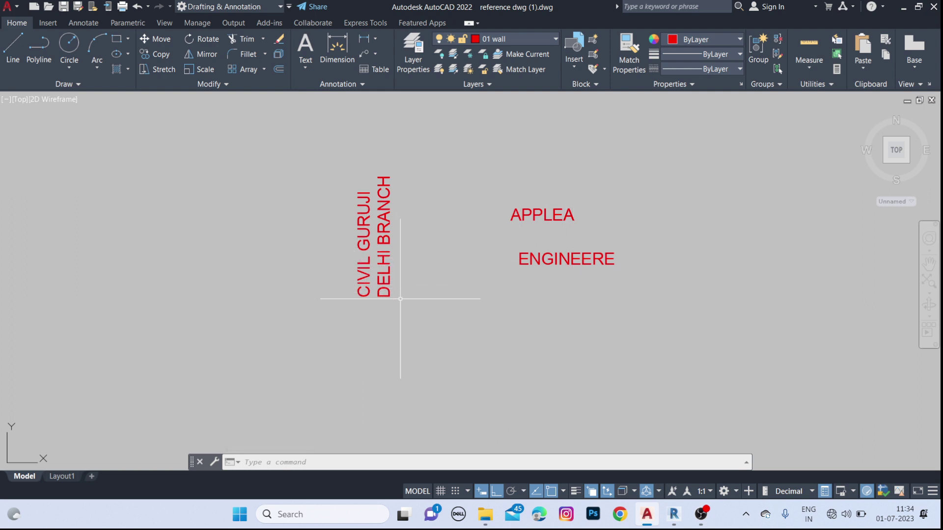
Reorient the vertical text to a horizontal 0° angle, then undo that change
type("torient")
key("Return")
left_click(386, 298)
left_click(377, 278)
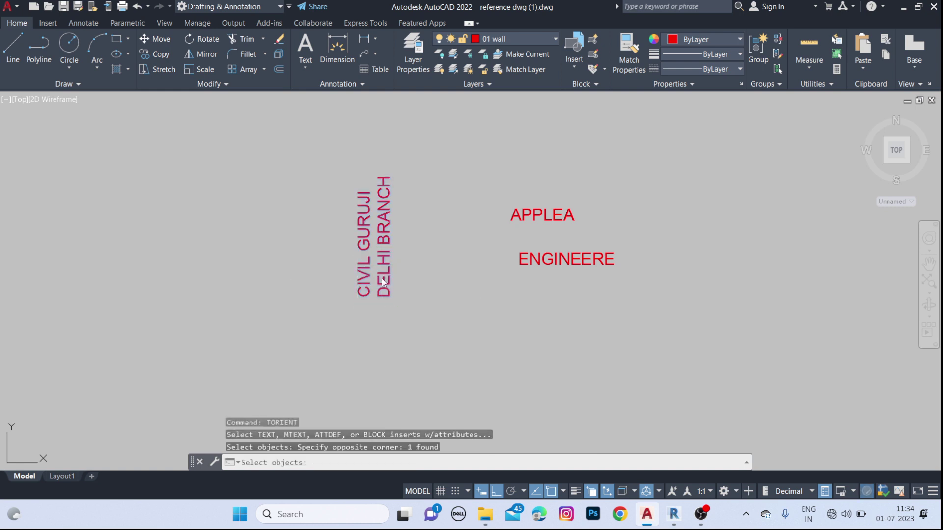
key("Return")
left_click(390, 296)
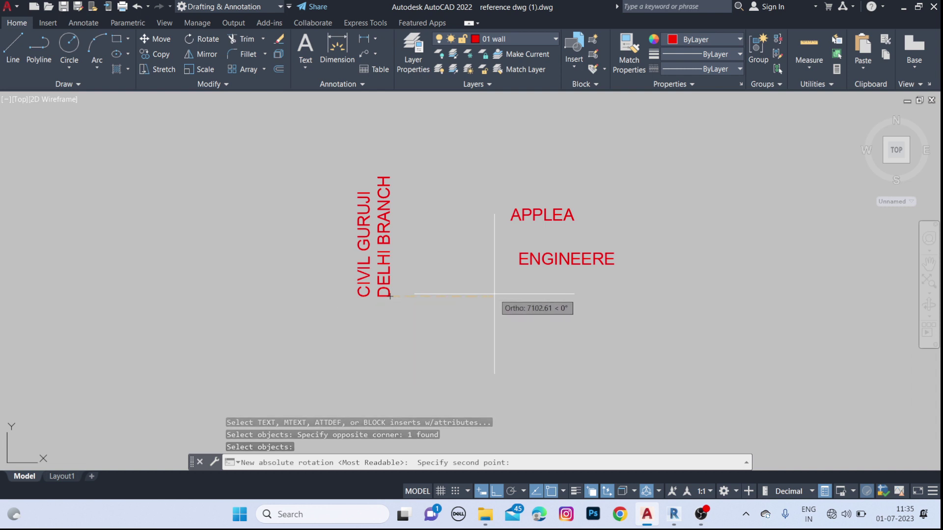
left_click(469, 298)
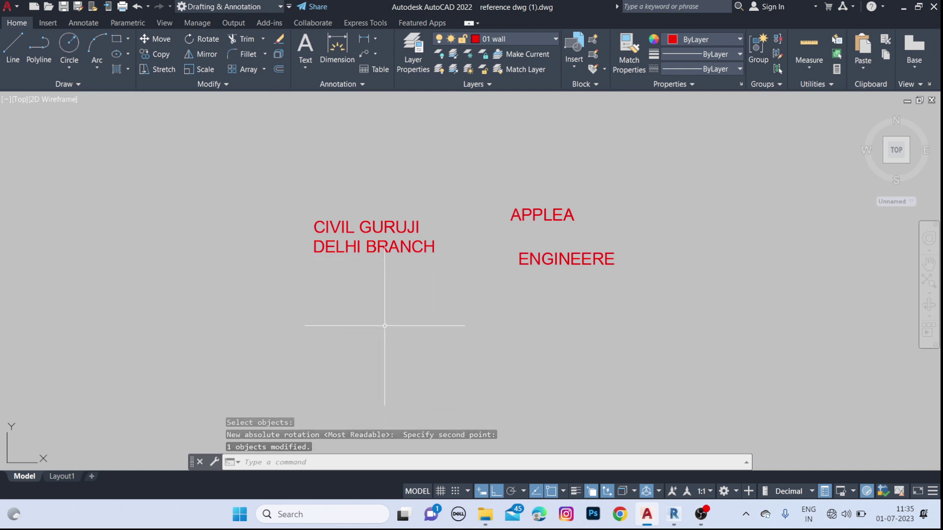
key("ctrl+z")
Reorient the text to a leftward 180° angle, leaving it upside down
type("t")
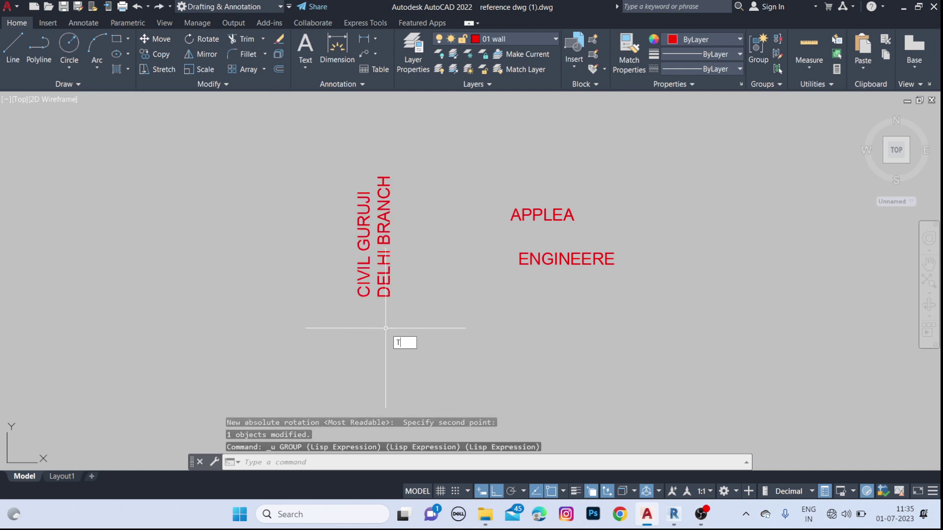
type("orient")
key("Return")
left_click(418, 314)
left_click(329, 247)
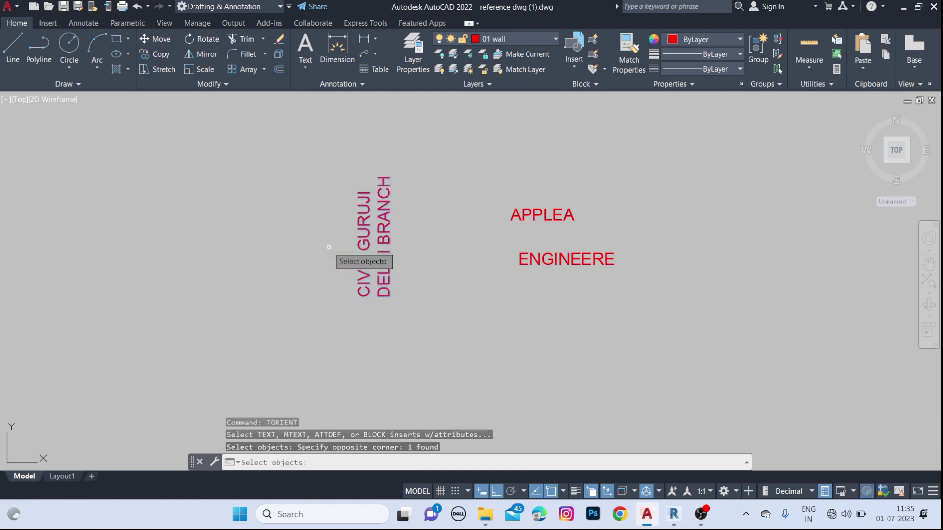
key("Return")
left_click(388, 296)
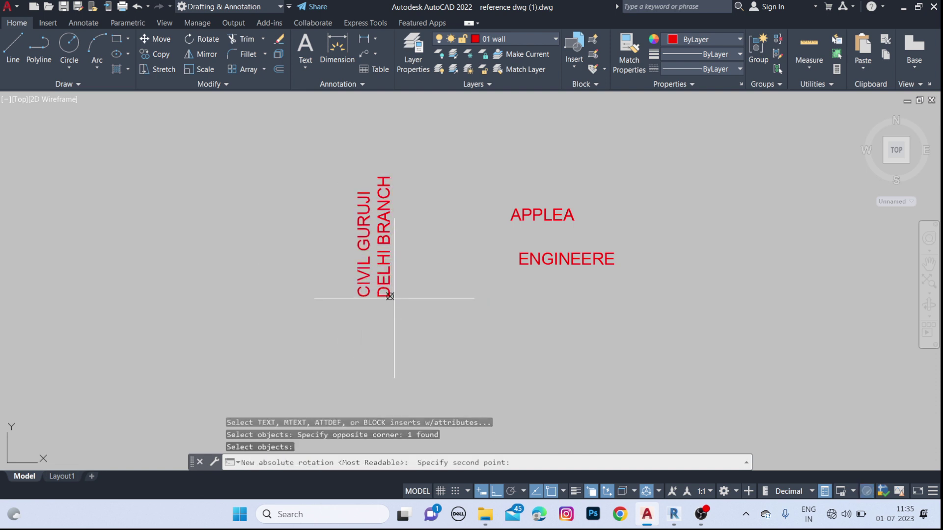
left_click(281, 294)
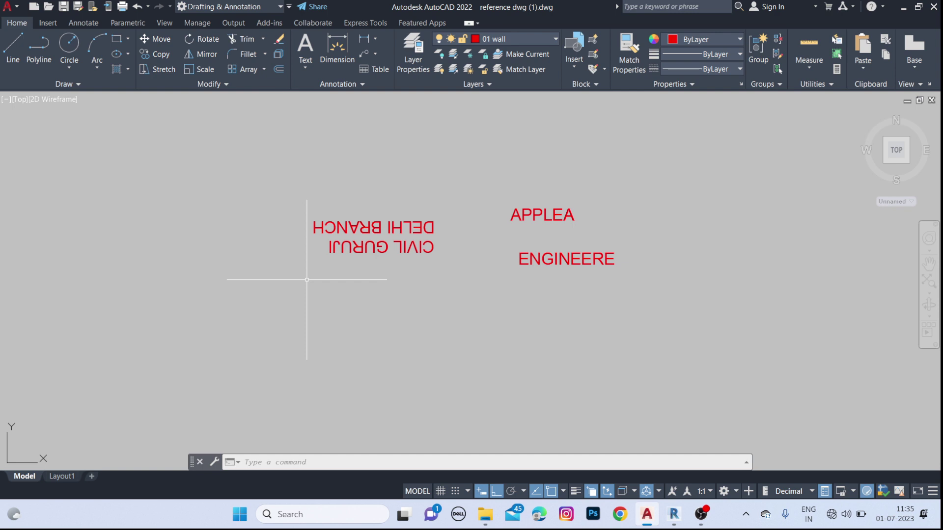
Undo two recent changes and recentre the view on the APPLEA and ENGINEERE labels
key("ctrl+z")
key("ctrl+z")
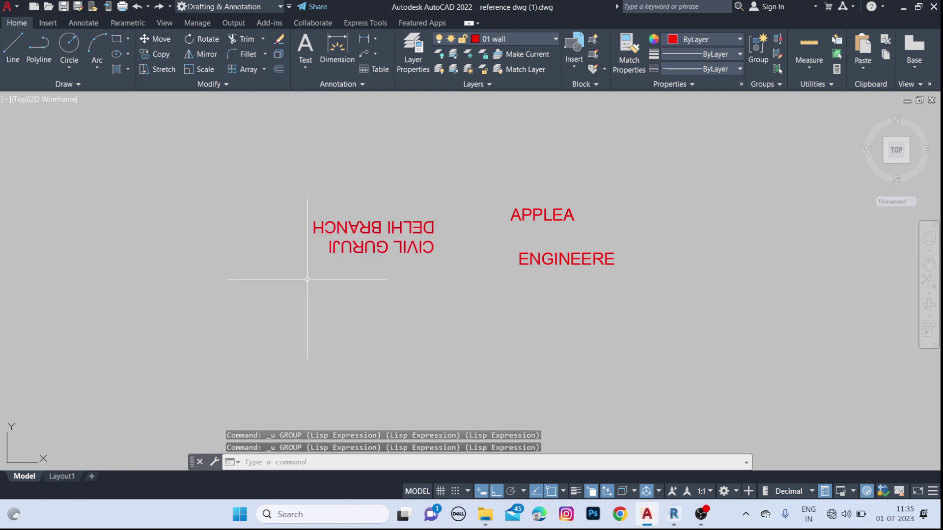
key("ctrl+z")
scroll(418, 298, "down", 4)
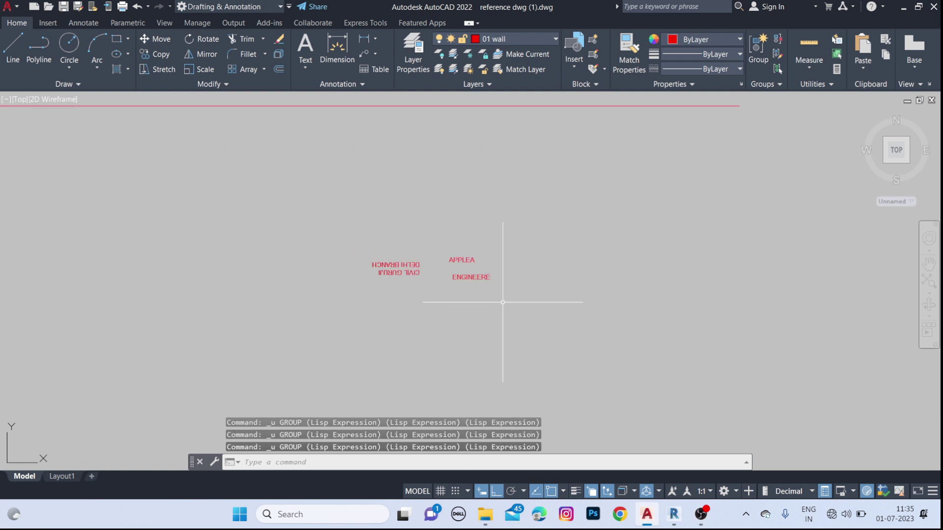
scroll(415, 273, "down", 3)
scroll(398, 256, "up", 5)
scroll(445, 242, "up", 5)
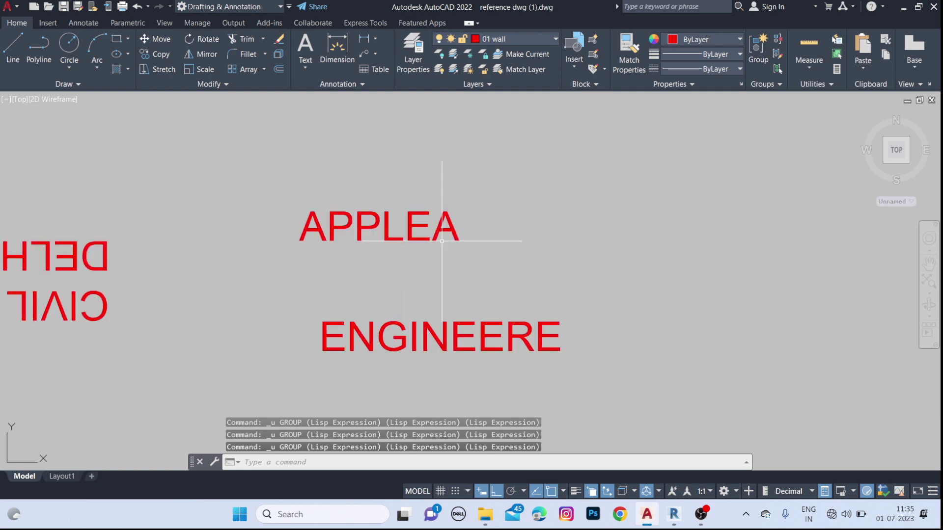
middle_click_drag(369, 264, 382, 241)
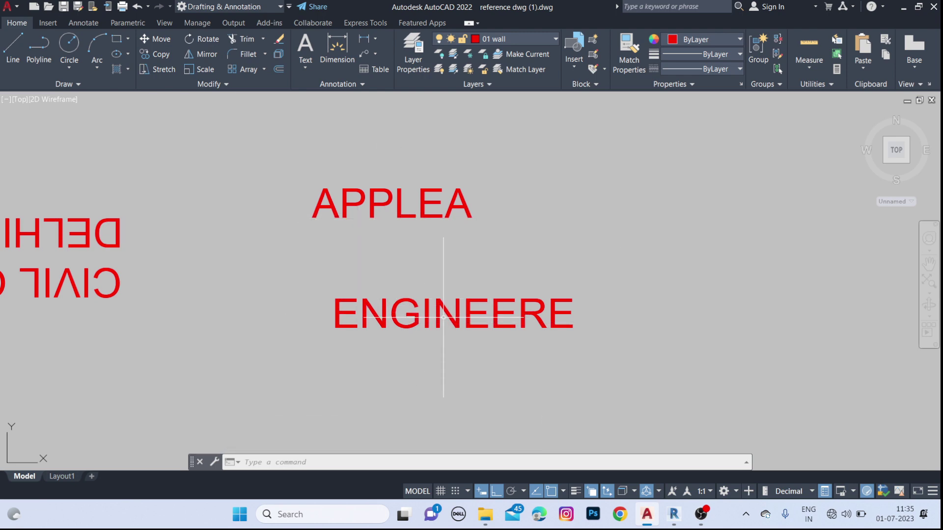
scroll(431, 318, "down", 2)
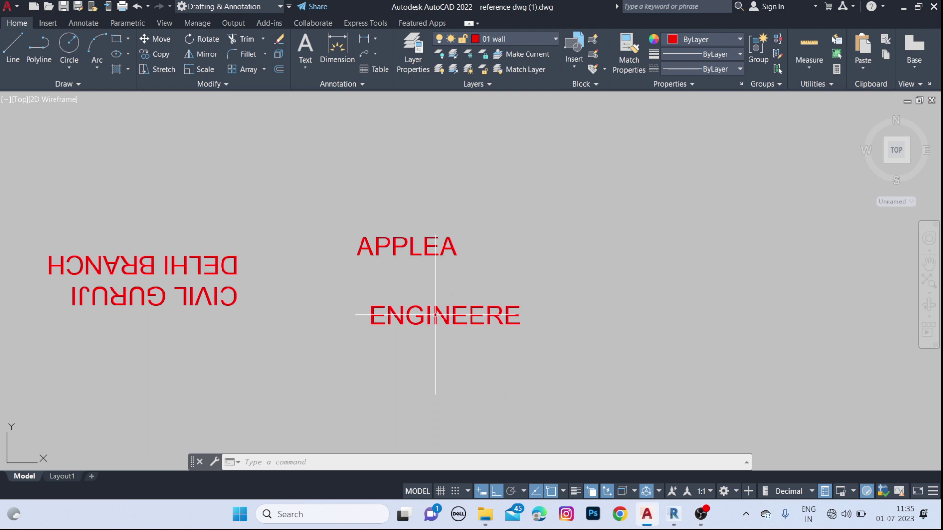
Cancel a drawing-wide spell check and window-select the APPLEA label instead
type("SP")
key("Return")
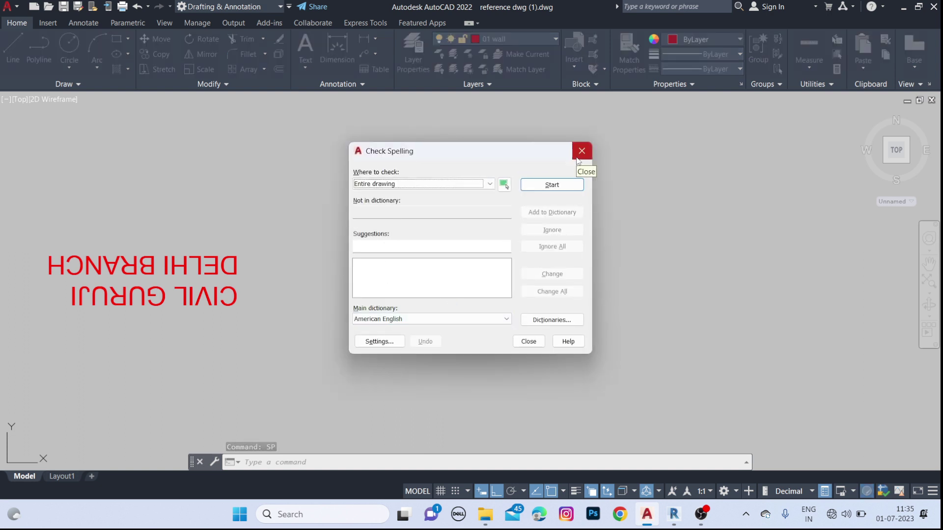
left_click(582, 151)
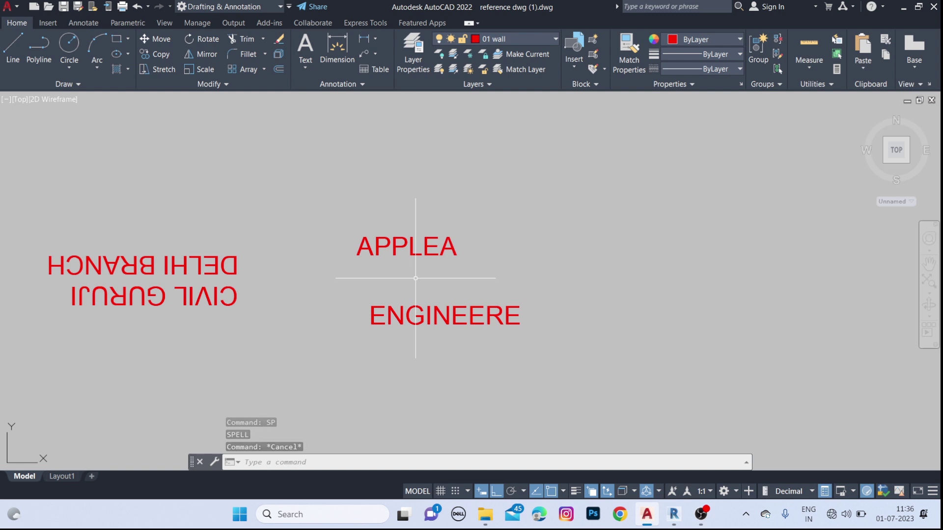
left_click(433, 267)
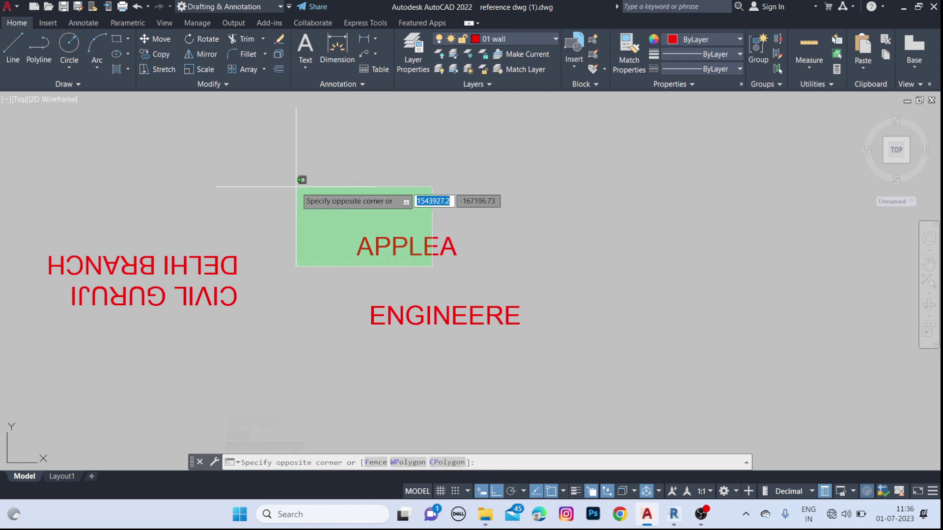
left_click(297, 186)
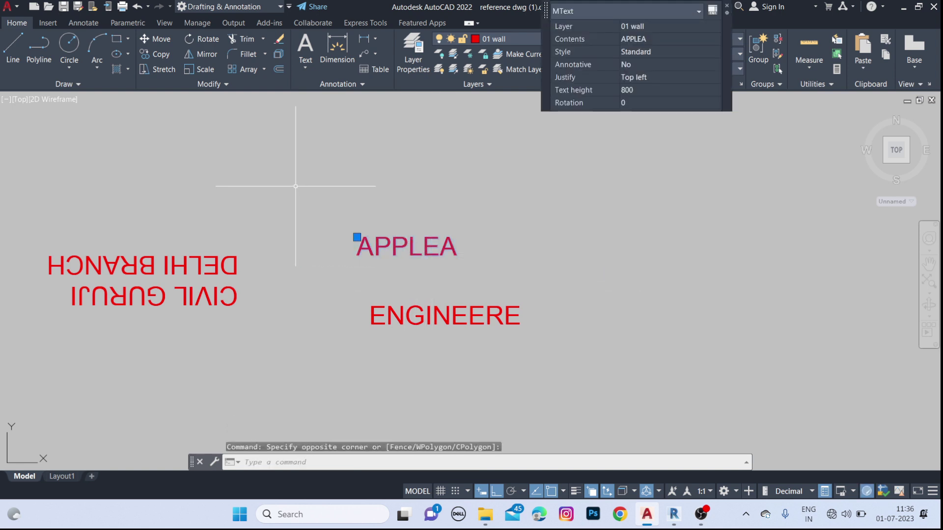
Spell check the selected label, replacing APPLEA with the suggested APPLE
key("Escape")
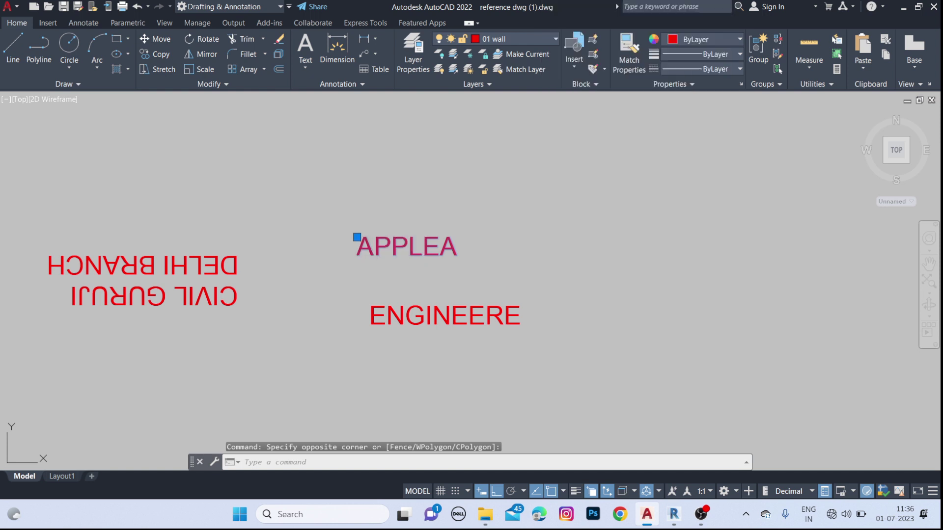
type("spell")
key("Return")
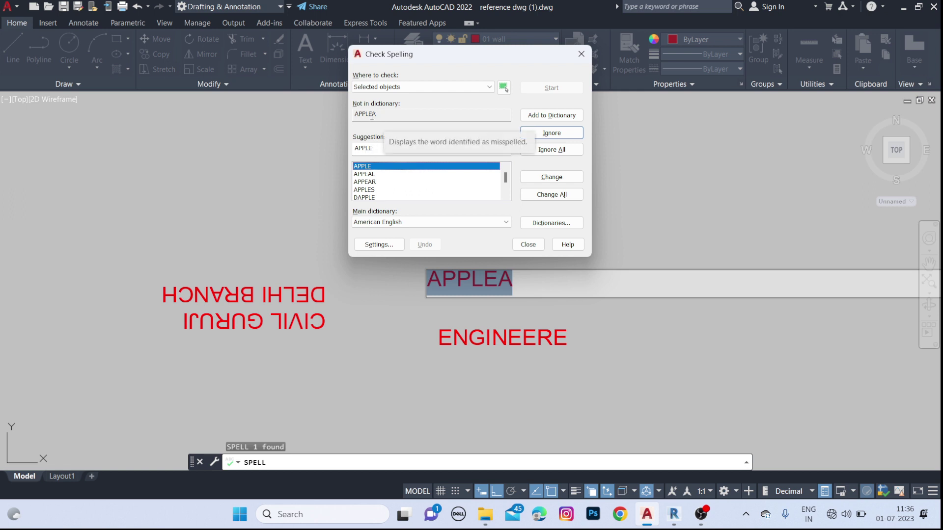
left_click(375, 167)
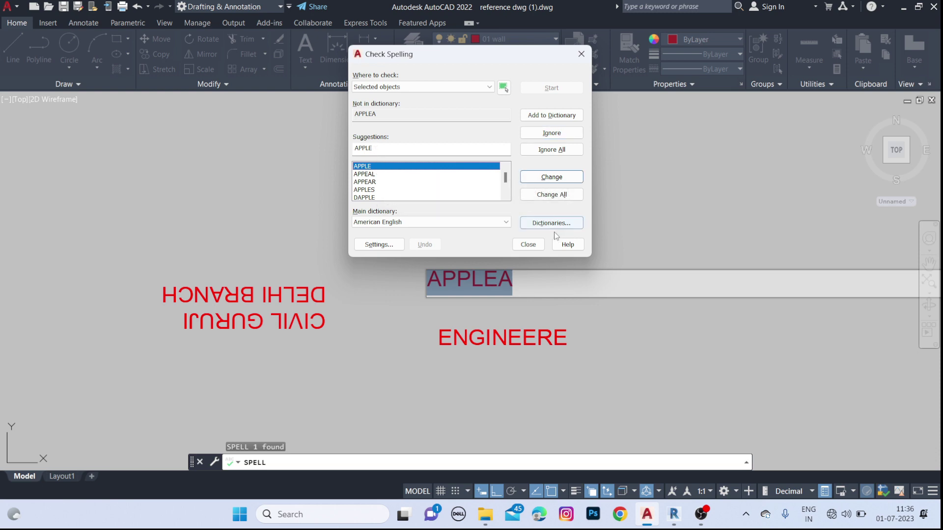
left_click(551, 178)
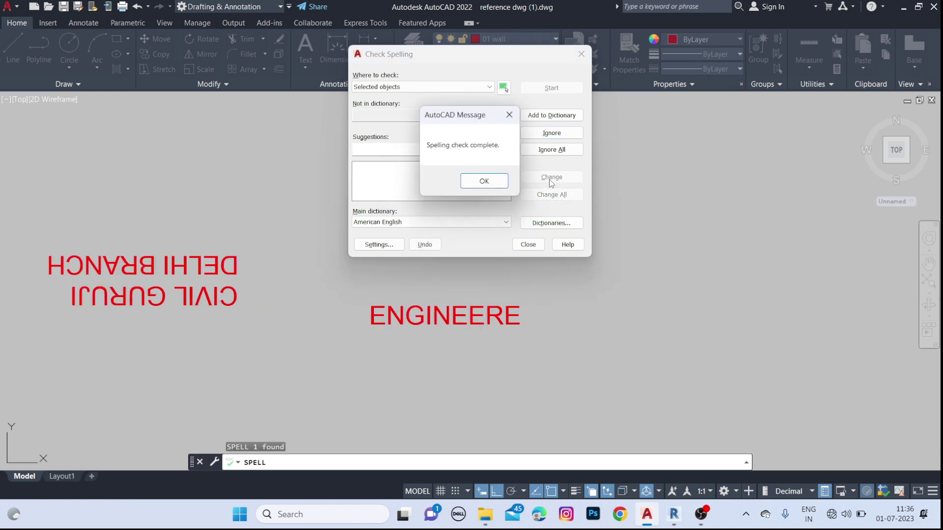
left_click(485, 181)
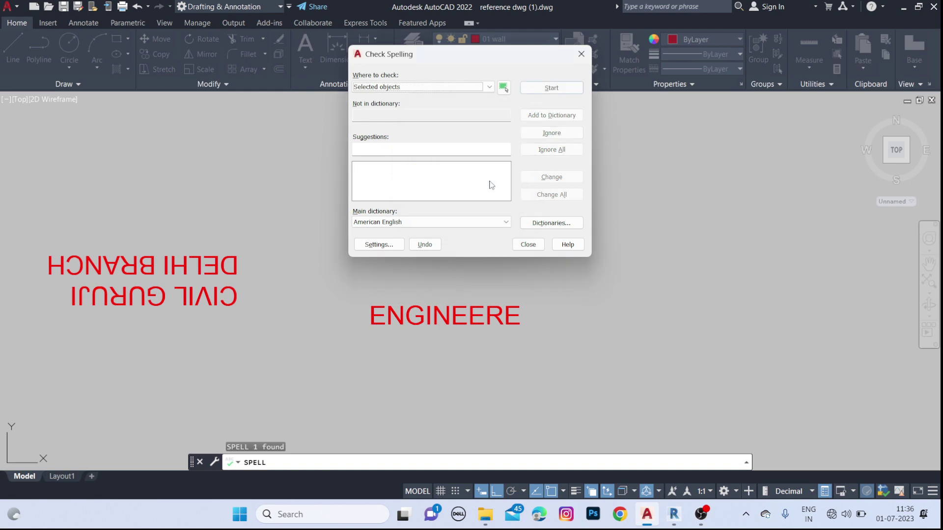
left_click(529, 245)
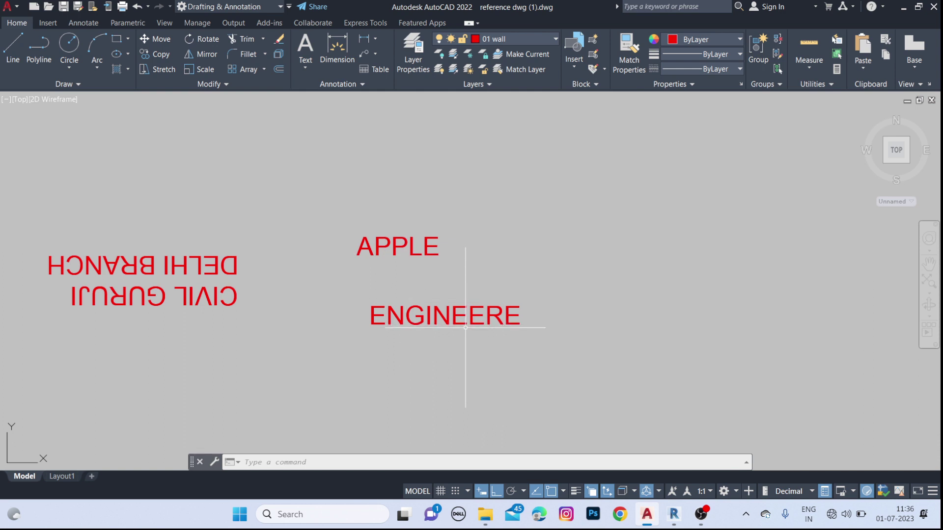
Select the ENGINEERE label and spell check it, changing it to ENGINEER
middle_click_drag(465, 327, 462, 275)
left_click(422, 256)
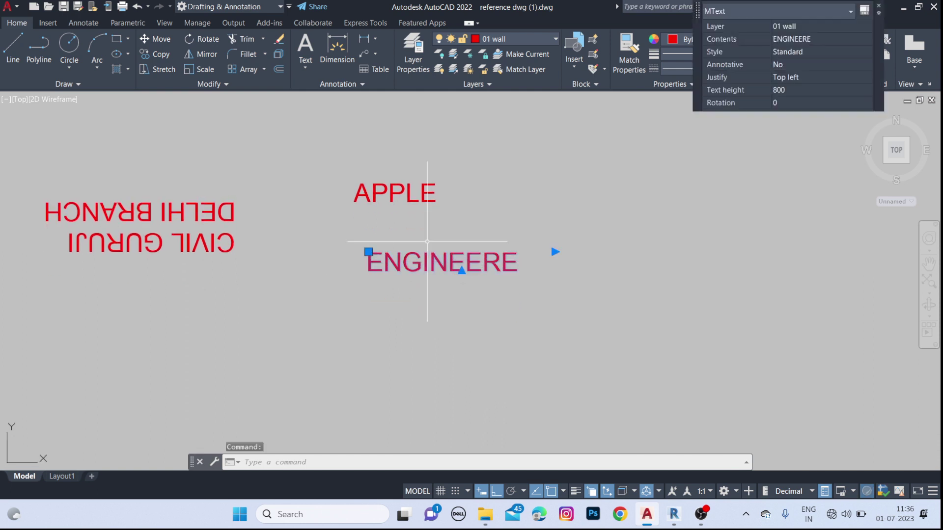
type("spell")
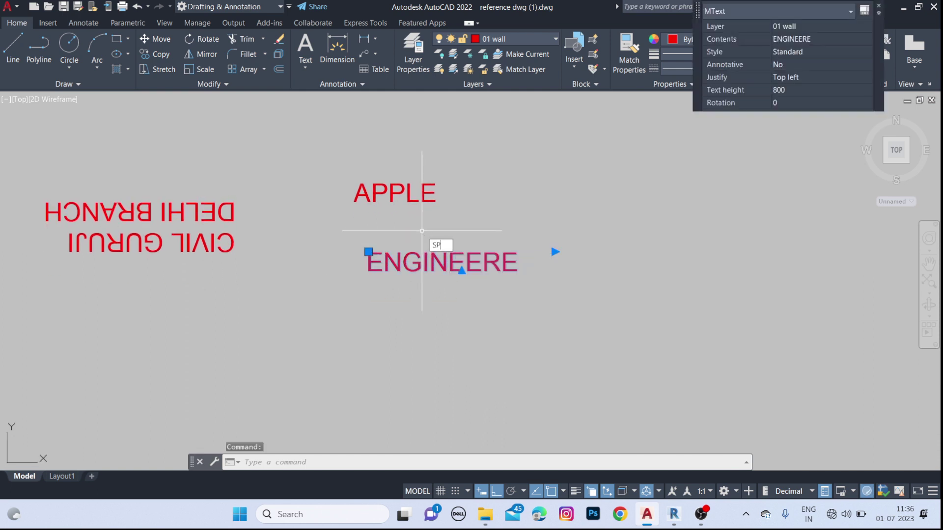
key("Return")
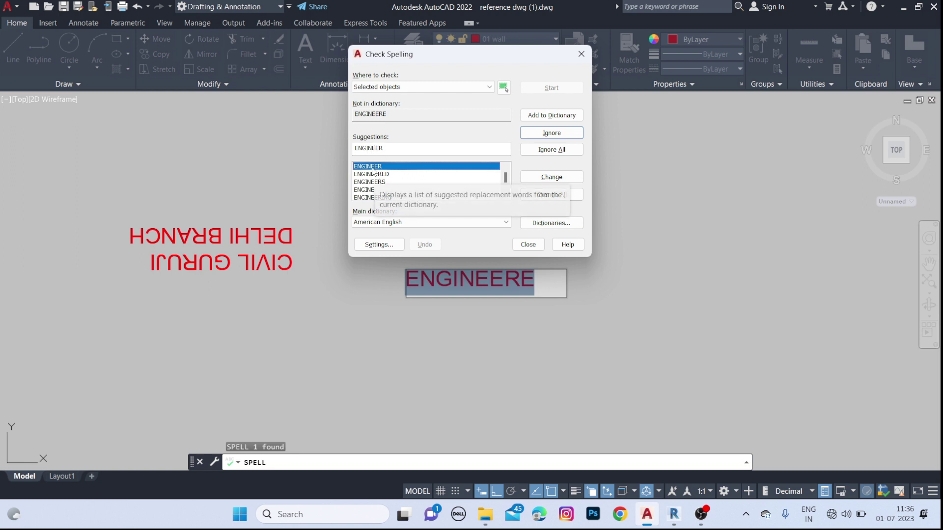
left_click(556, 179)
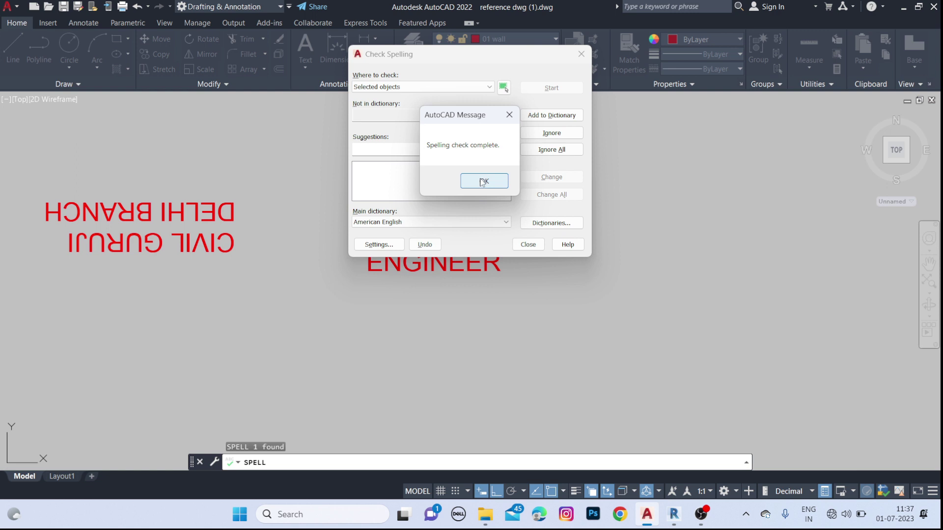
left_click(484, 182)
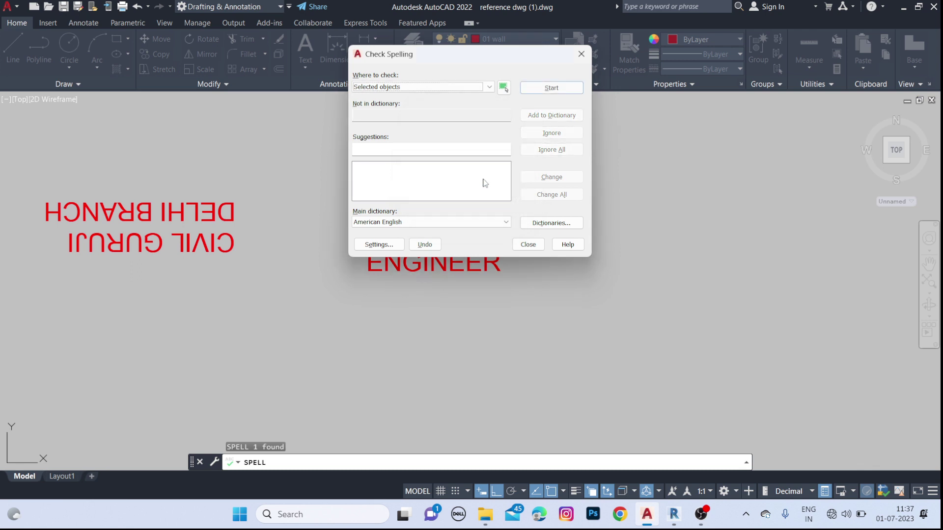
left_click(528, 245)
scroll(449, 260, "down", 4)
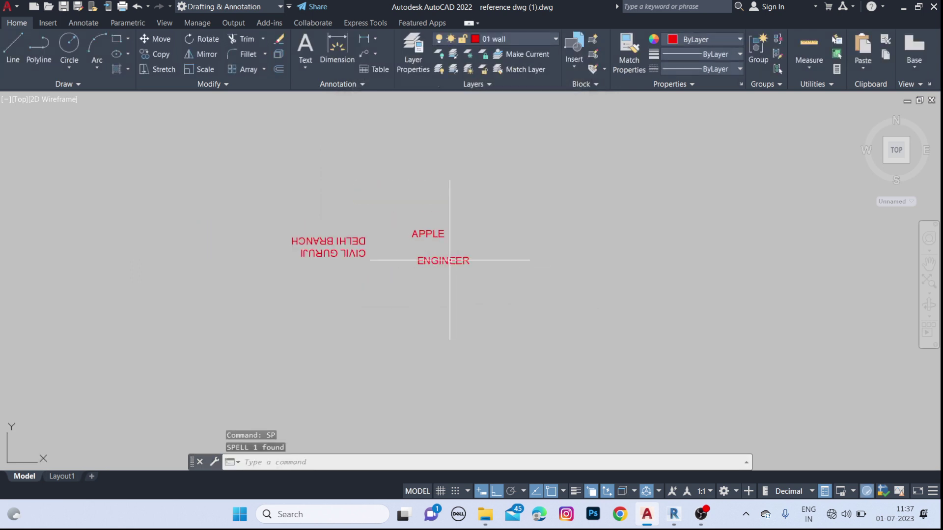
scroll(449, 261, "up", 2)
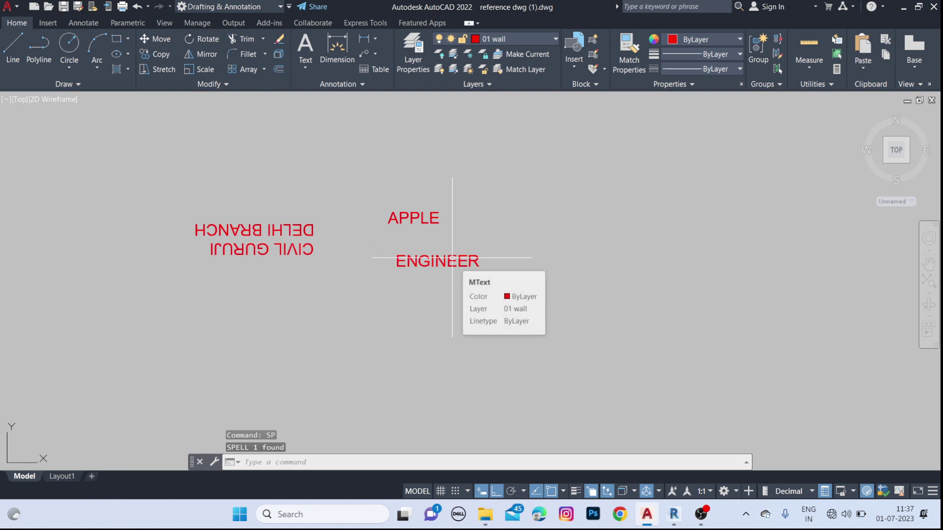
middle_click_drag(432, 237, 538, 257)
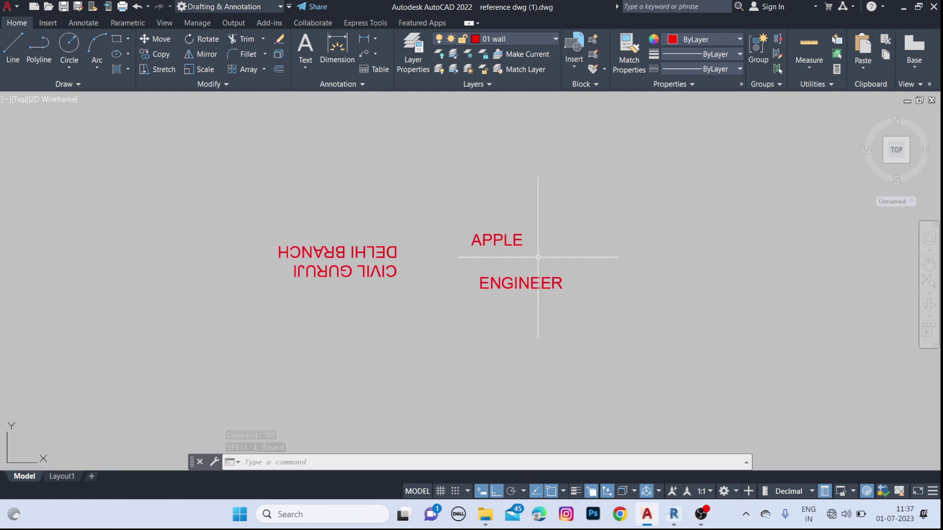